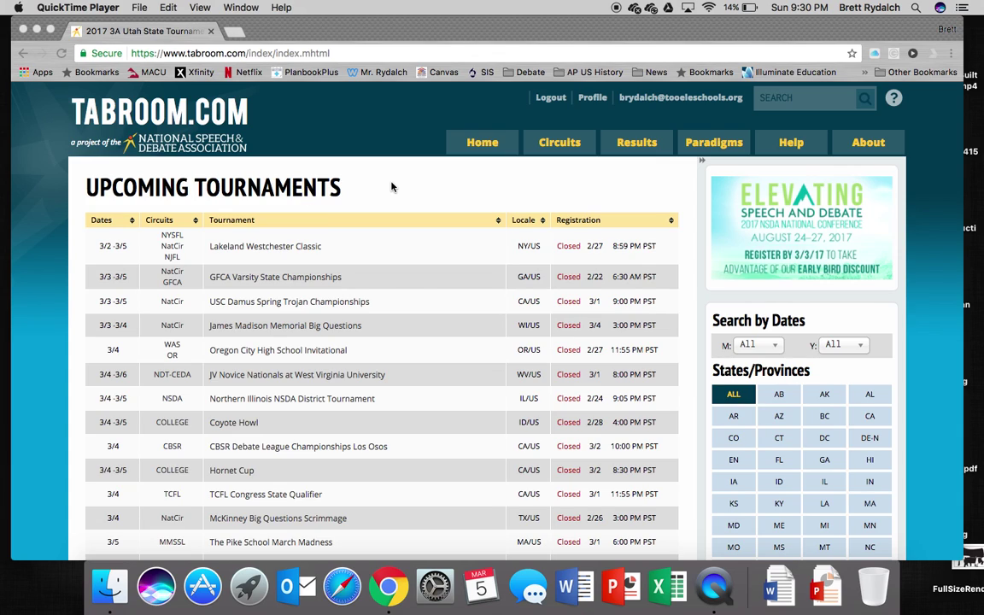
Log out of the current Tabroom account and dismiss the 'You have been logged out' notice.
{"action": "left_click", "coordinate": [550, 98]}
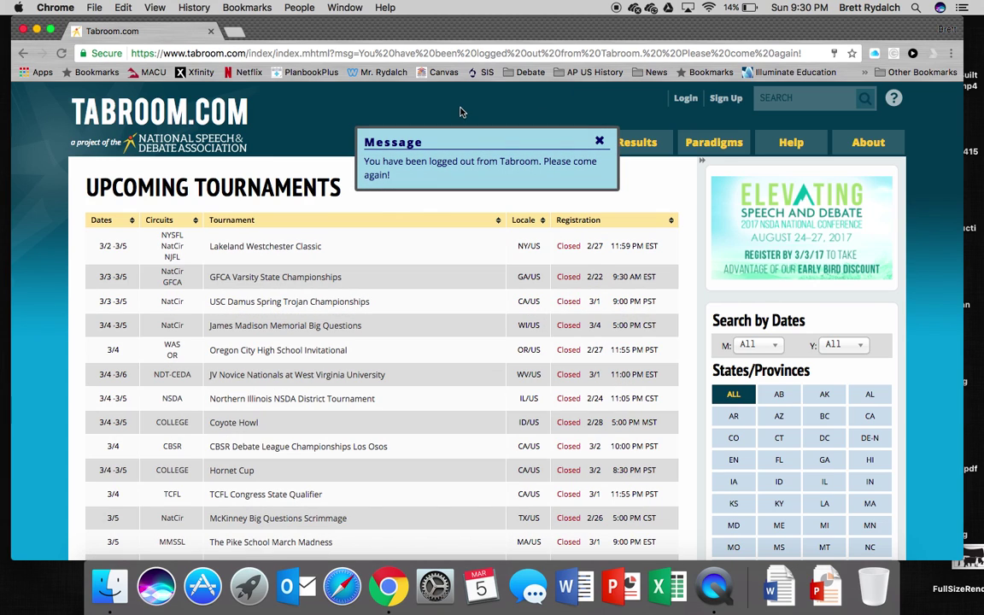
{"action": "left_click", "coordinate": [603, 148]}
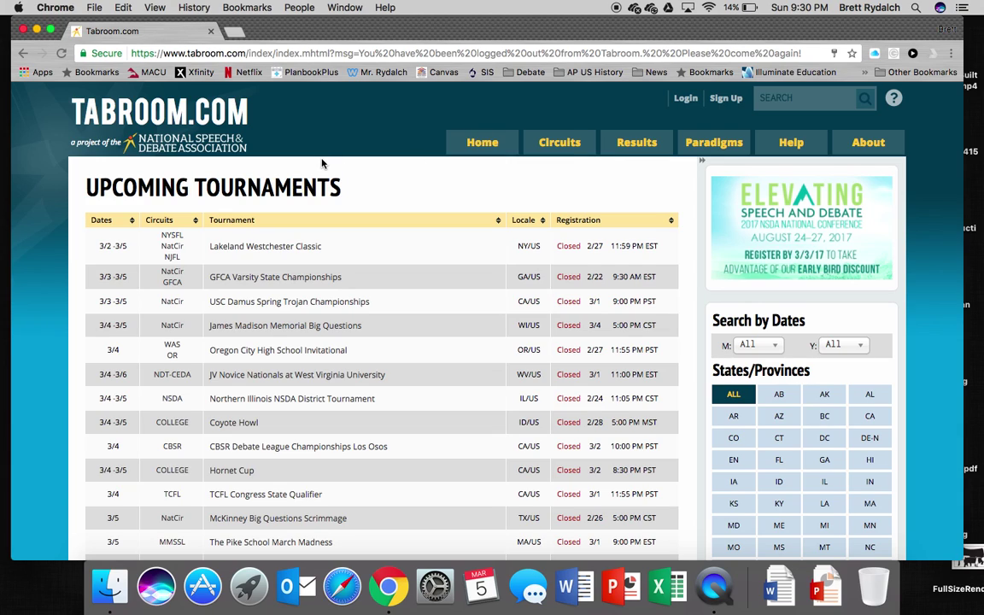
{"action": "left_click", "coordinate": [226, 54]}
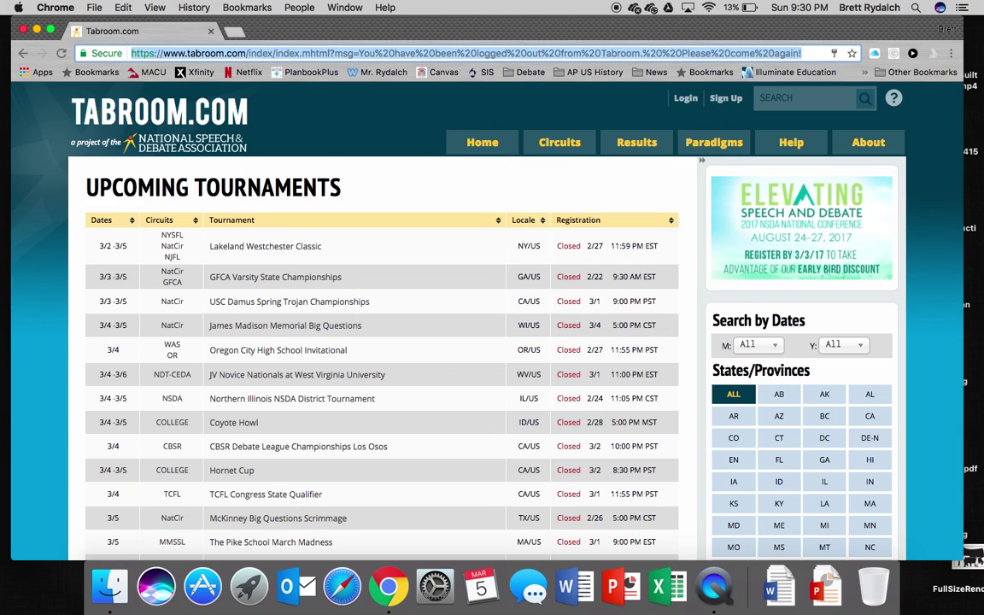
{"action": "type", "text": "ww"}
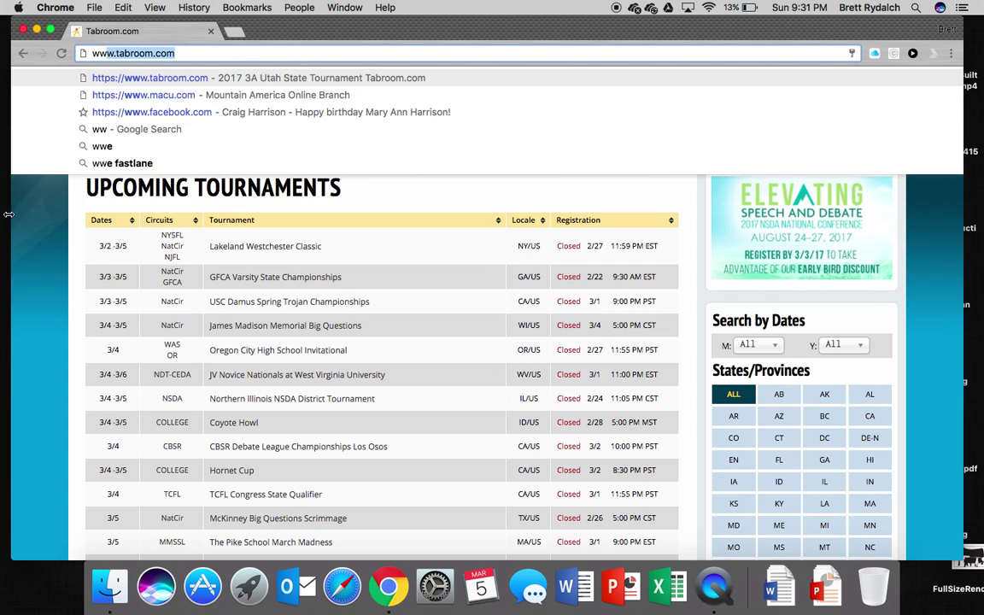
{"action": "key", "text": "Return"}
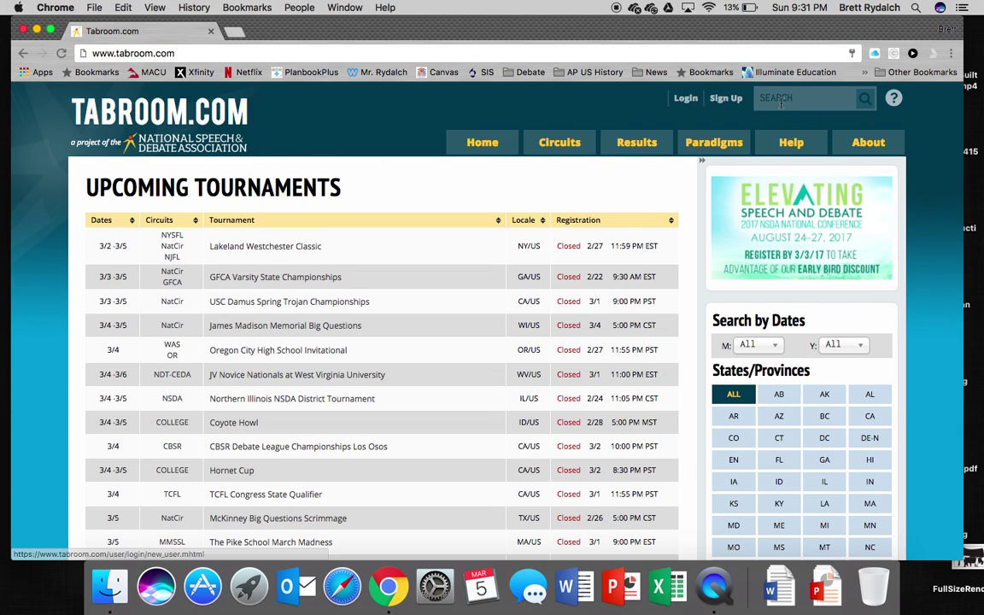
{"action": "left_click", "coordinate": [726, 98]}
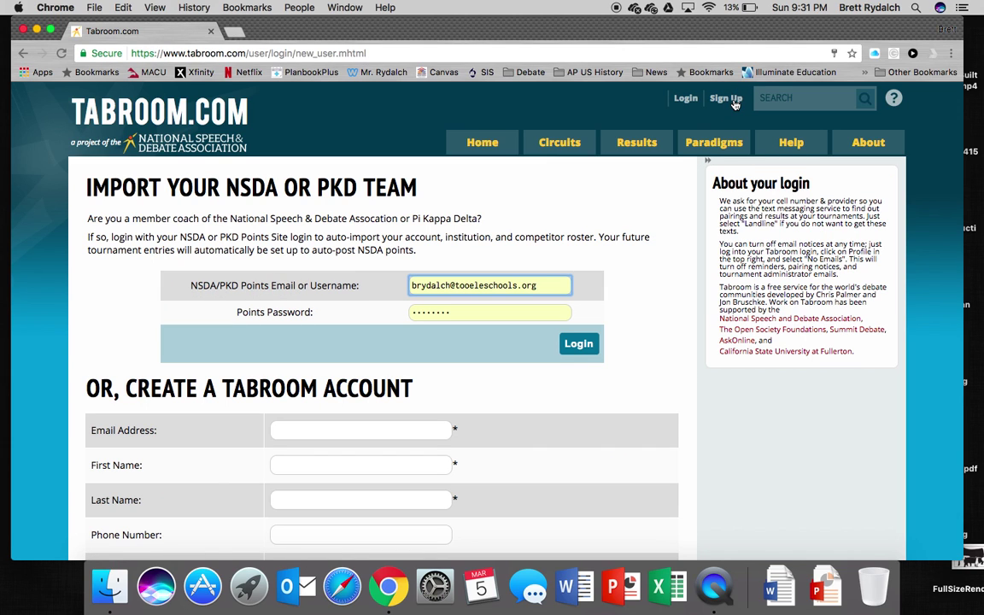
{"action": "scroll", "coordinate": [597, 318], "scroll_direction": "down", "scroll_amount": 5}
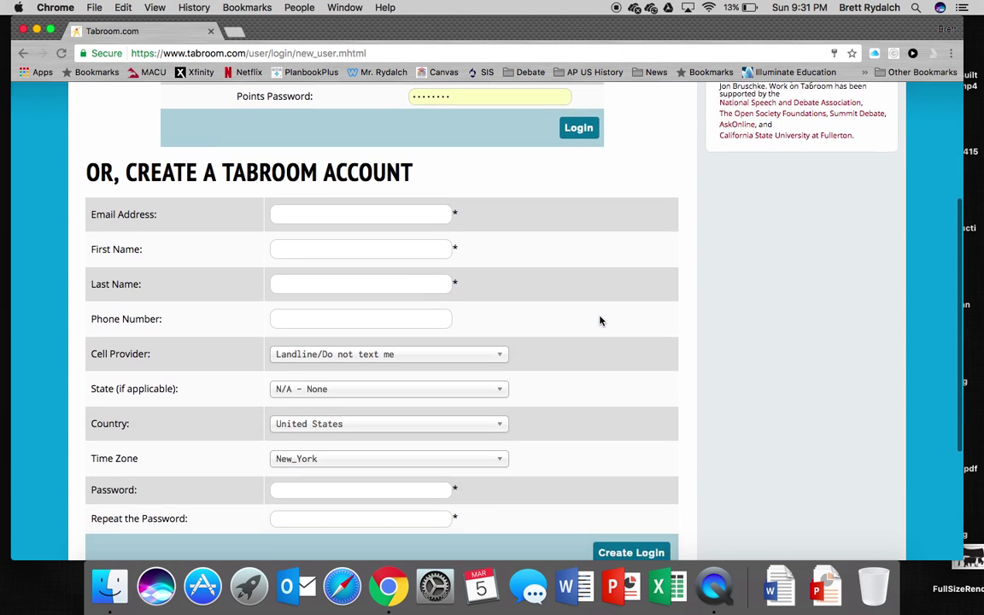
{"action": "scroll", "coordinate": [600, 320], "scroll_direction": "down", "scroll_amount": 2}
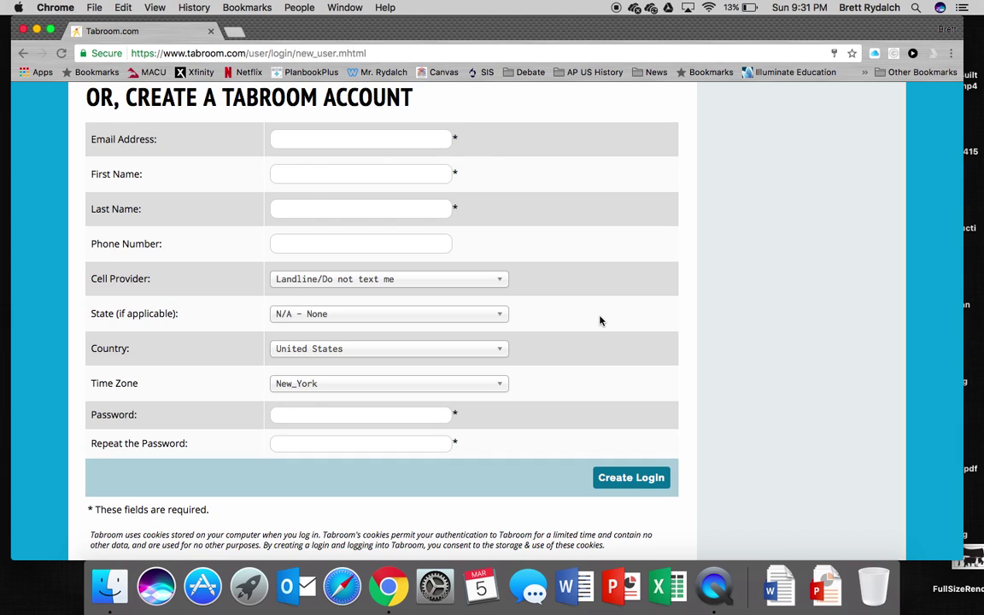
Fill the Email Address, First Name and Last Name fields with the user's e-mail and name.
{"action": "left_click", "coordinate": [366, 142]}
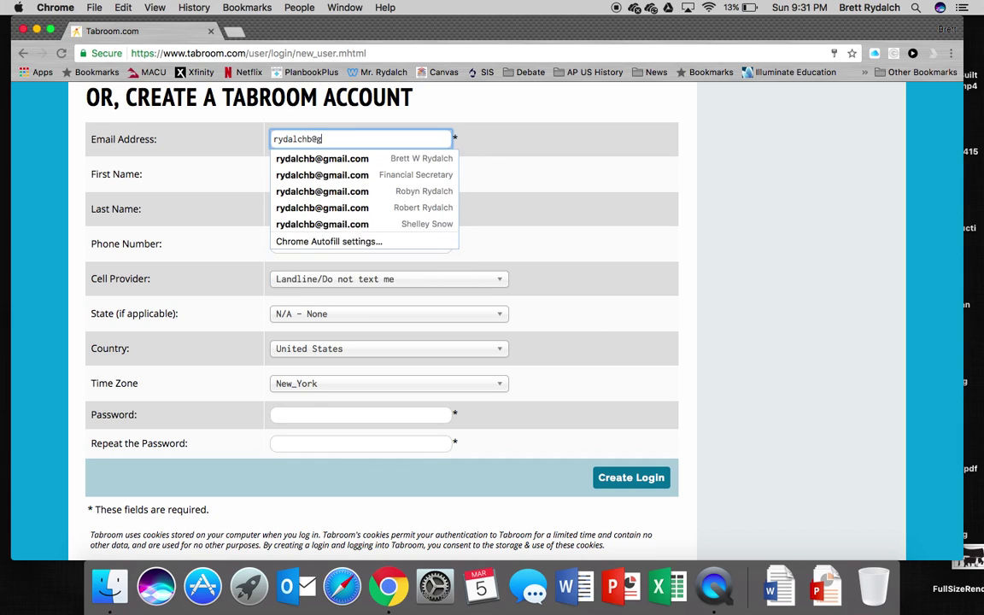
{"action": "key", "text": "Tab"}
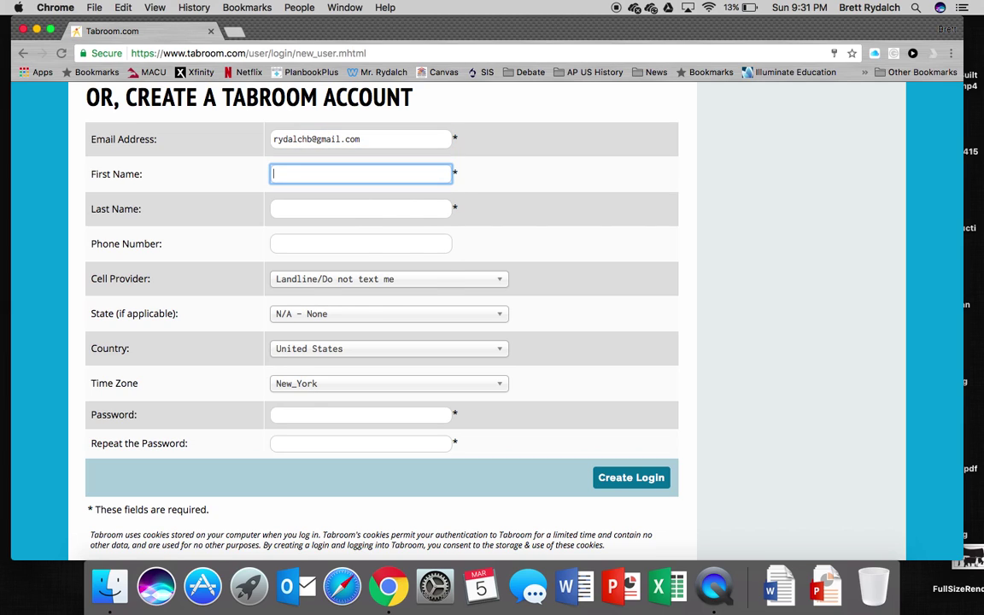
{"action": "key", "text": "Tab"}
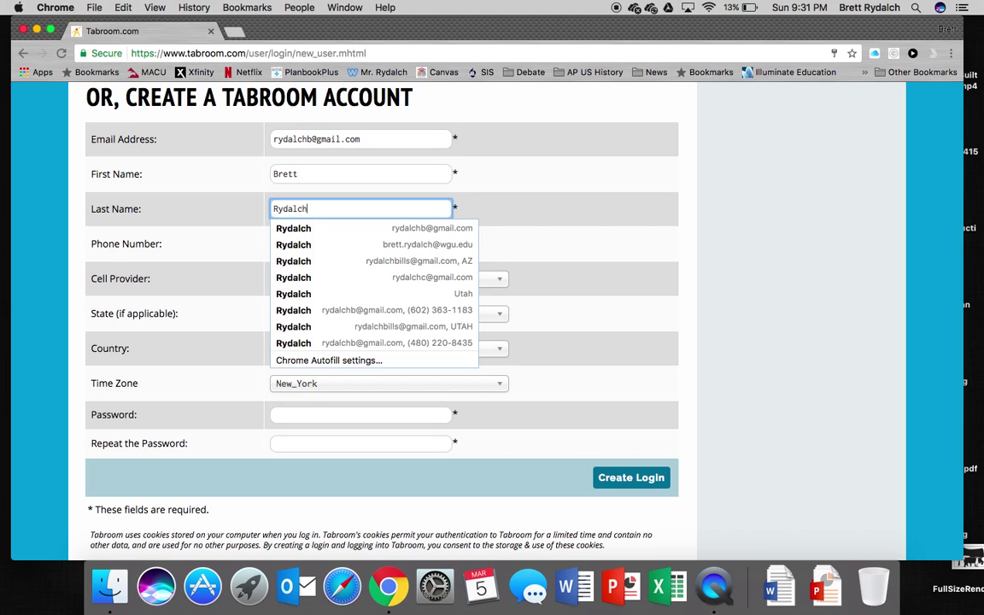
{"action": "key", "text": "Tab"}
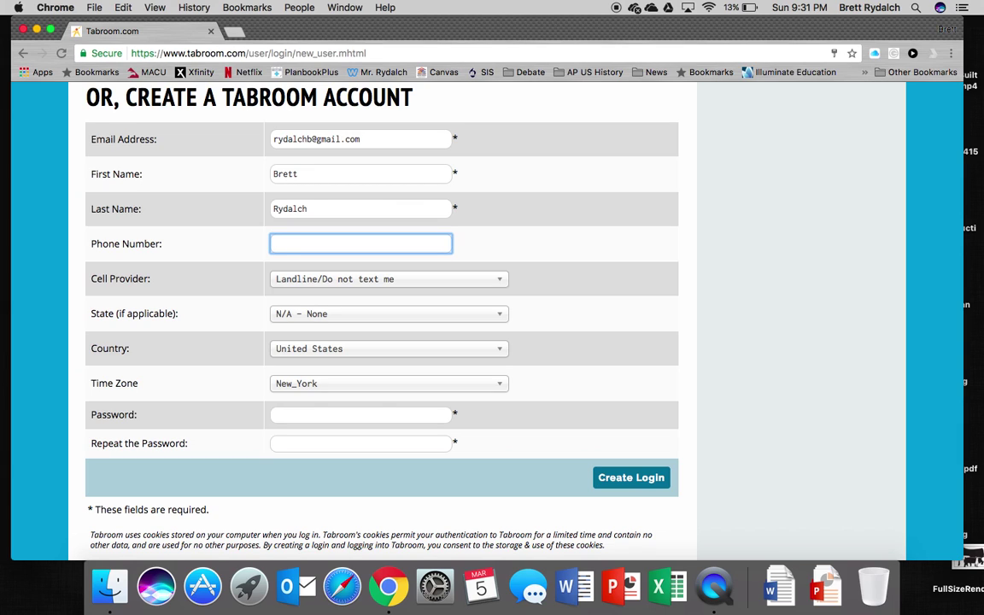
Enter the user's phone number and choose Verizon/Tracfone Prepaid as the cell provider.
{"action": "key", "text": "Tab"}
{"action": "left_click", "coordinate": [384, 279]}
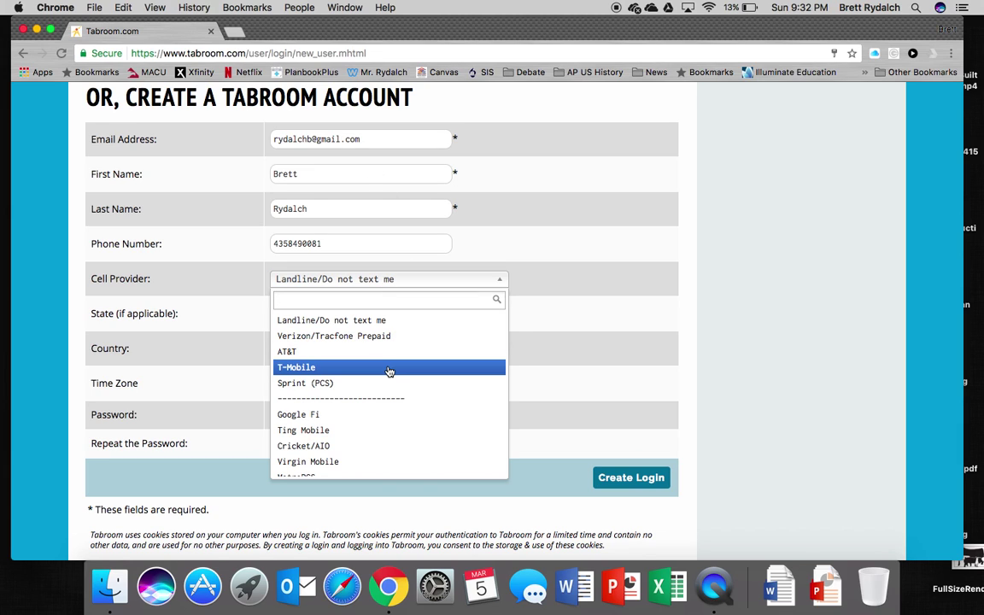
{"action": "left_click", "coordinate": [386, 337]}
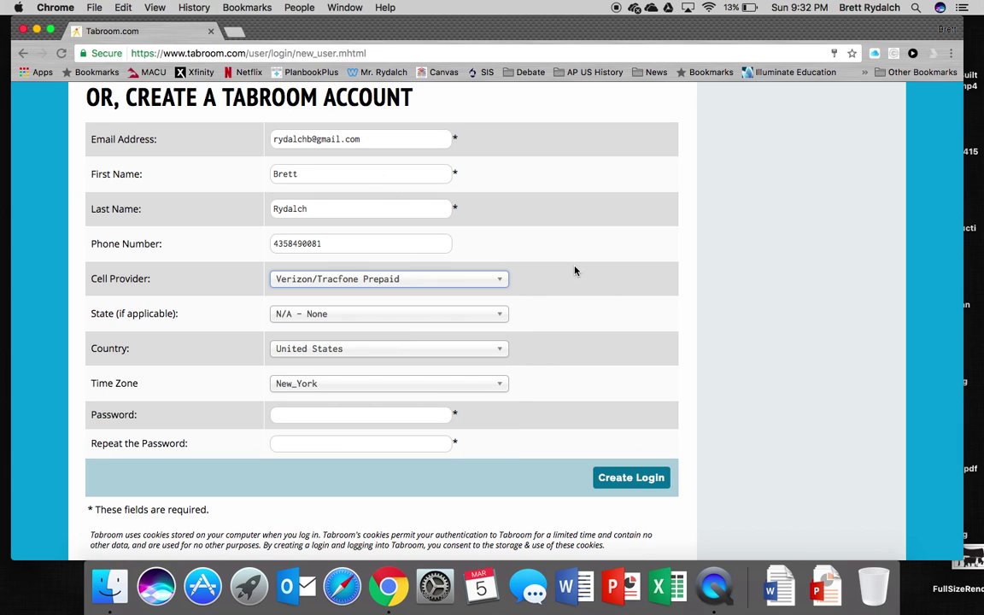
Set the state to Utah and the time zone to Denver.
{"action": "scroll", "coordinate": [529, 328], "scroll_direction": "down", "scroll_amount": 2}
{"action": "left_click", "coordinate": [381, 279]}
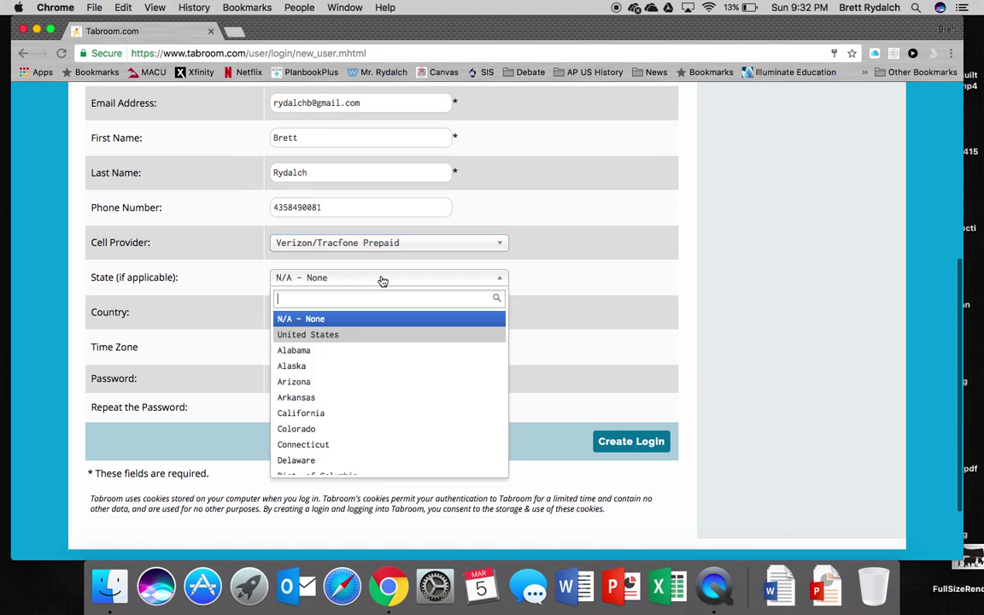
{"action": "type", "text": "utah"}
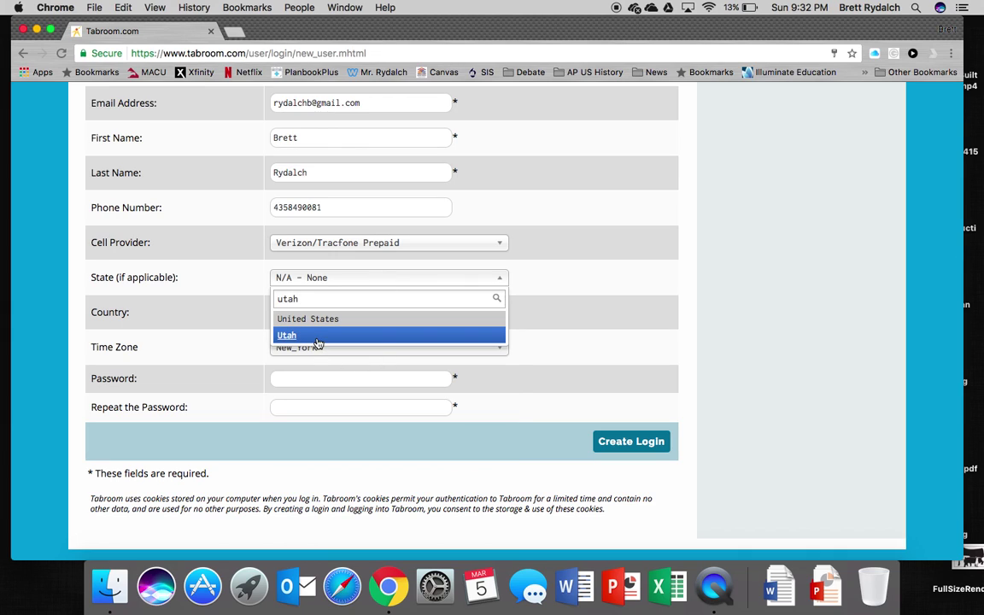
{"action": "key", "text": "Return"}
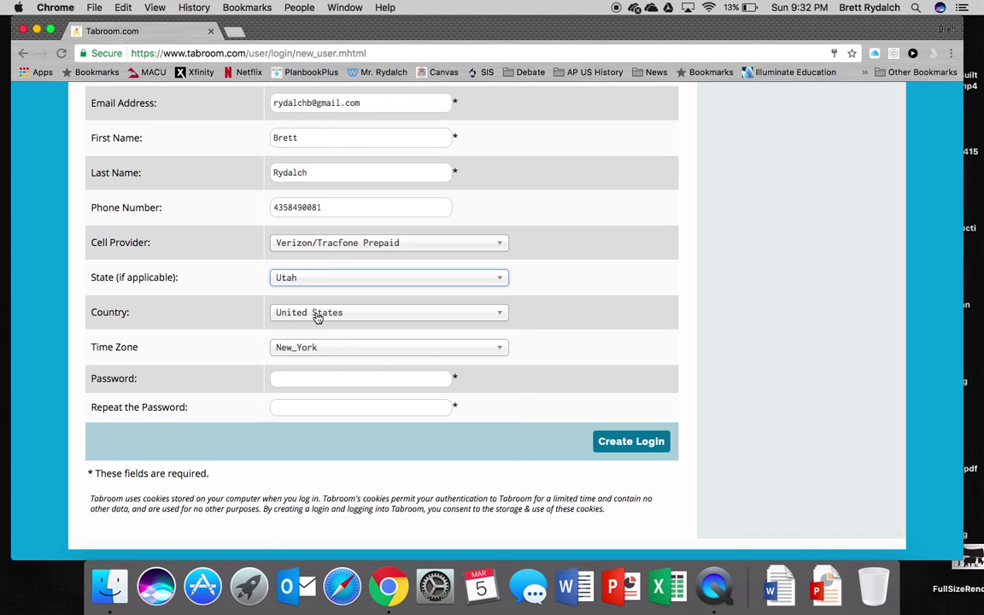
{"action": "left_click", "coordinate": [310, 348]}
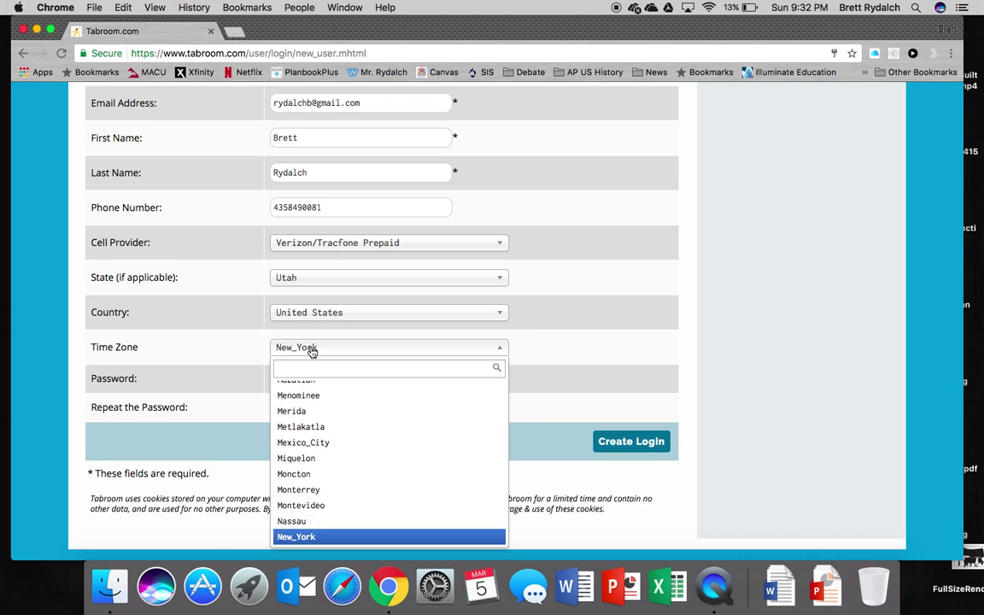
{"action": "type", "text": "denver"}
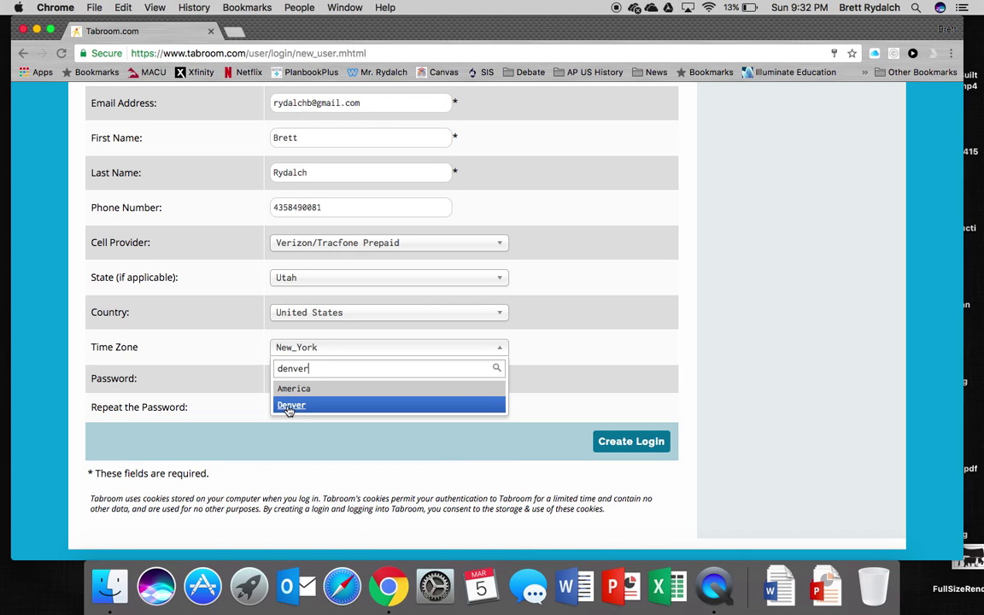
{"action": "left_click", "coordinate": [314, 405]}
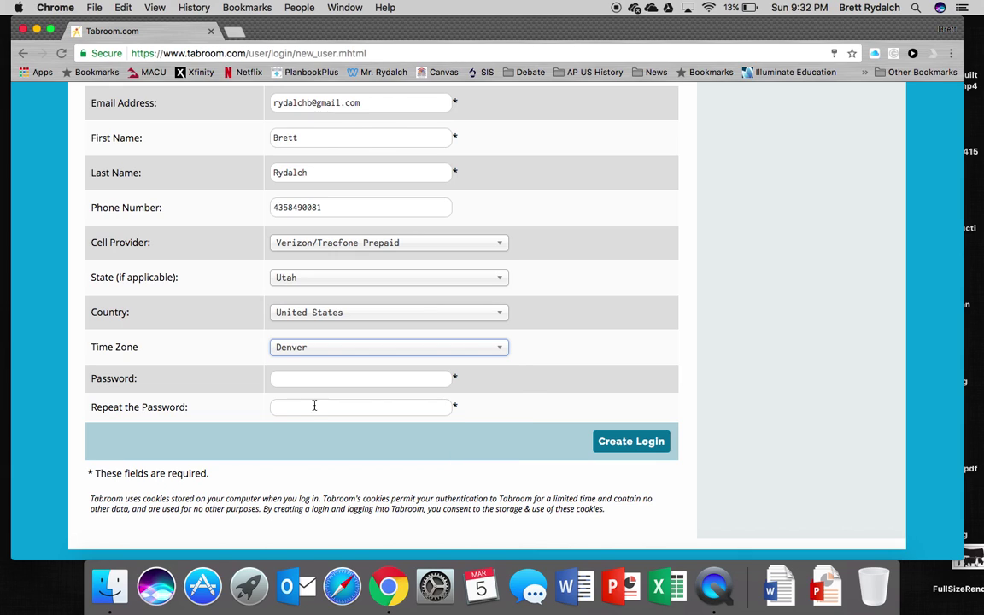
Enter the account password in the Password field.
{"action": "left_click", "coordinate": [364, 381]}
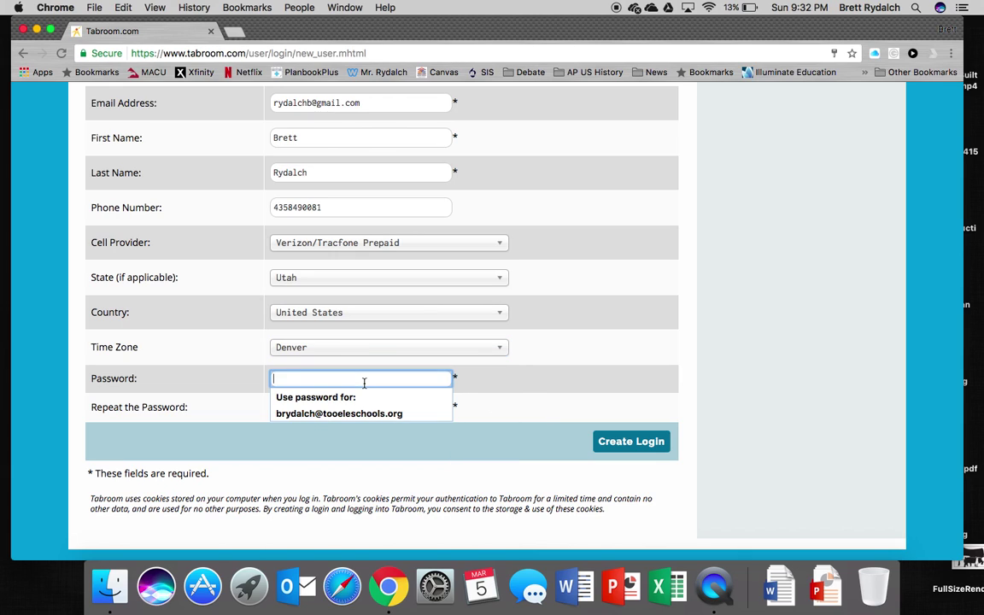
{"action": "type", "text": "••••••••"}
{"action": "key", "text": "Tab"}
Repeat the password, create the login, and decline Google's offer to save the password.
{"action": "type", "text": "••••••••"}
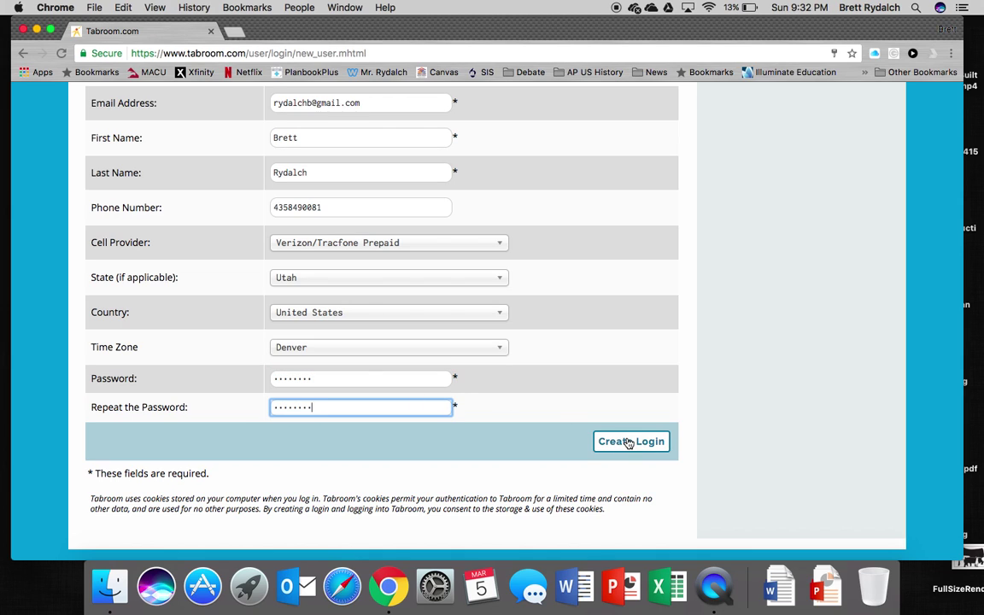
{"action": "left_click", "coordinate": [628, 441]}
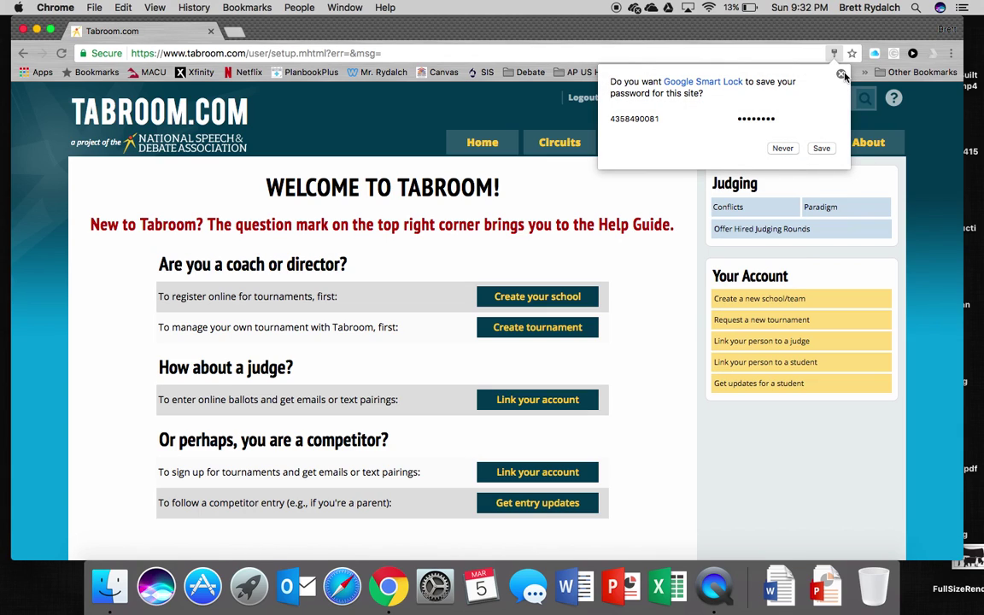
{"action": "left_click", "coordinate": [840, 75]}
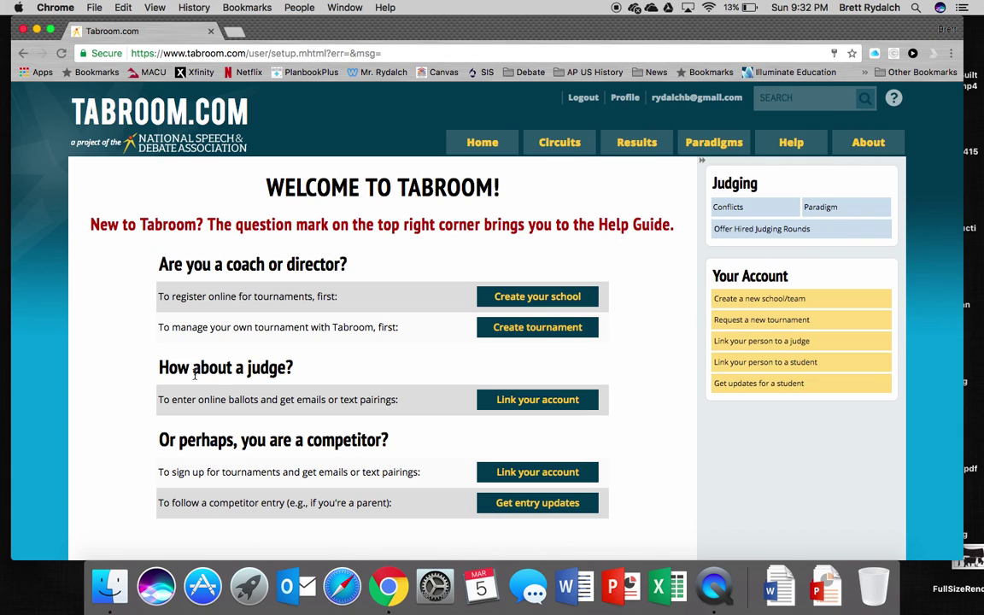
Open the judge-linking search via Link your account and enter the account holder's first name.
{"action": "left_click", "coordinate": [518, 402]}
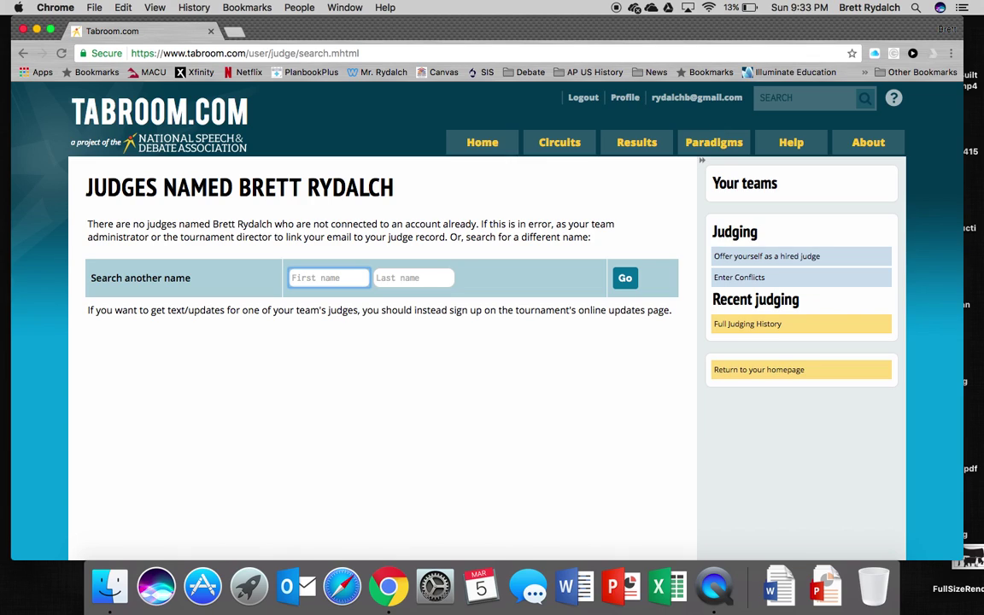
{"action": "key", "text": "Down"}
{"action": "key", "text": "Tab"}
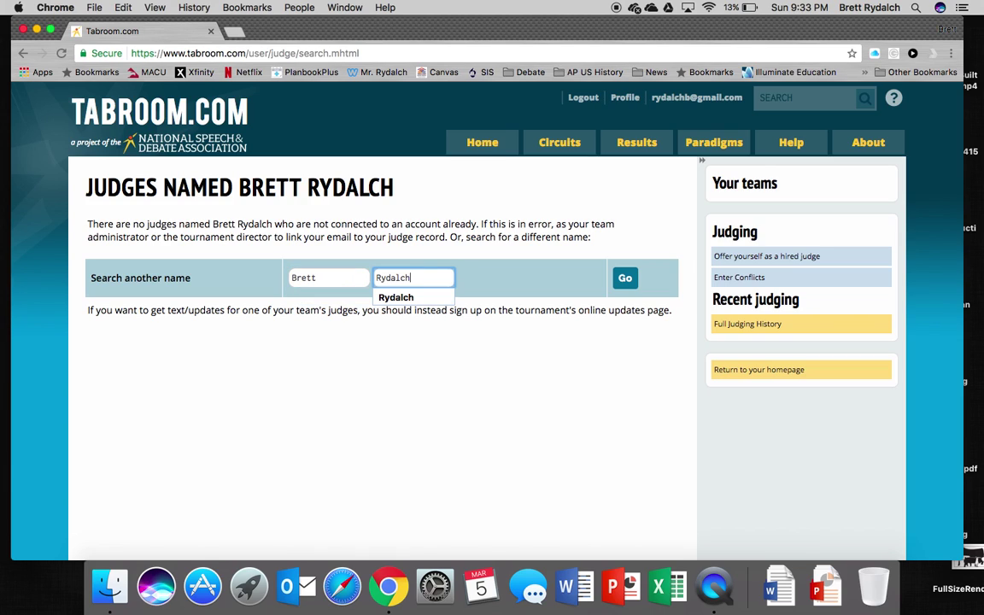
Enter the account holder's last name and run the judge search with Go.
{"action": "left_click", "coordinate": [622, 282]}
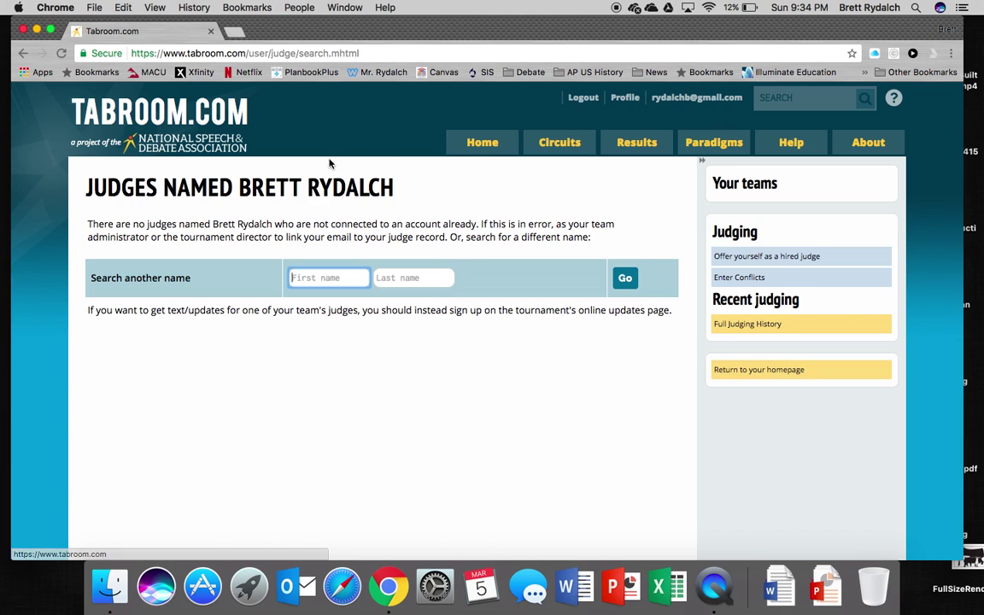
Go back two pages with the browser's Back button to reach Welcome to Tabroom.
{"action": "left_click", "coordinate": [24, 53]}
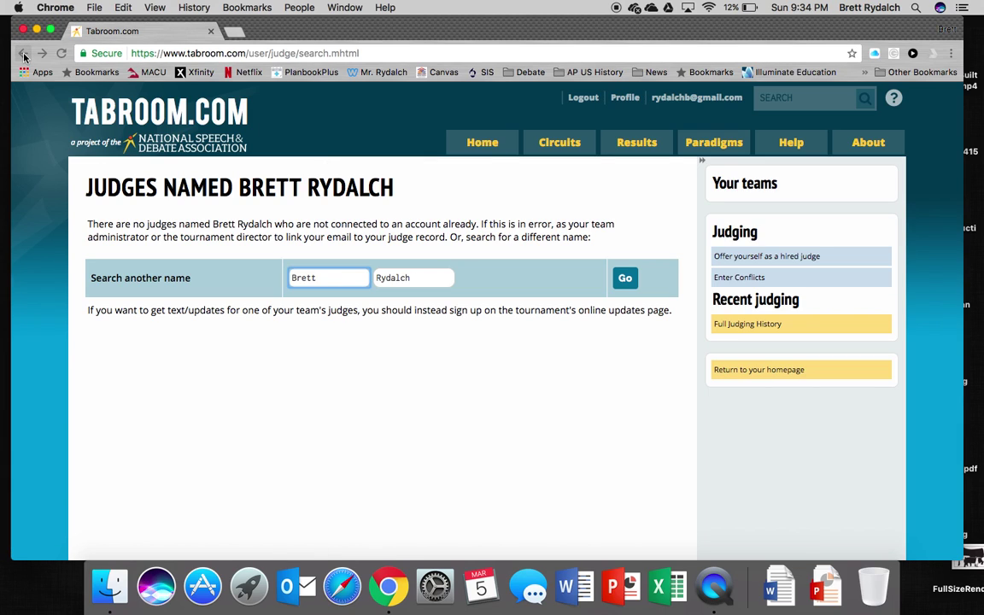
{"action": "left_click", "coordinate": [24, 54]}
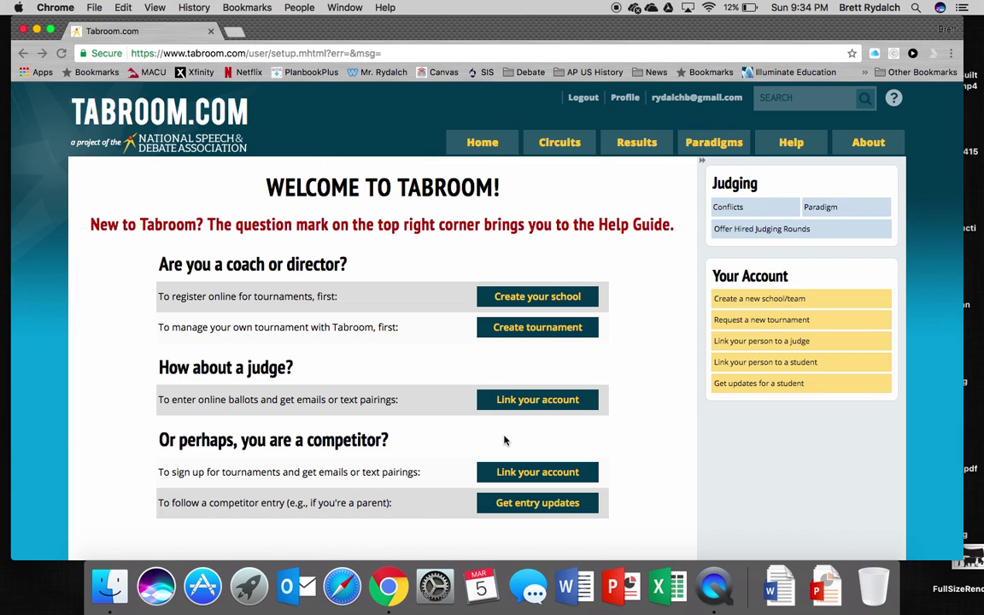